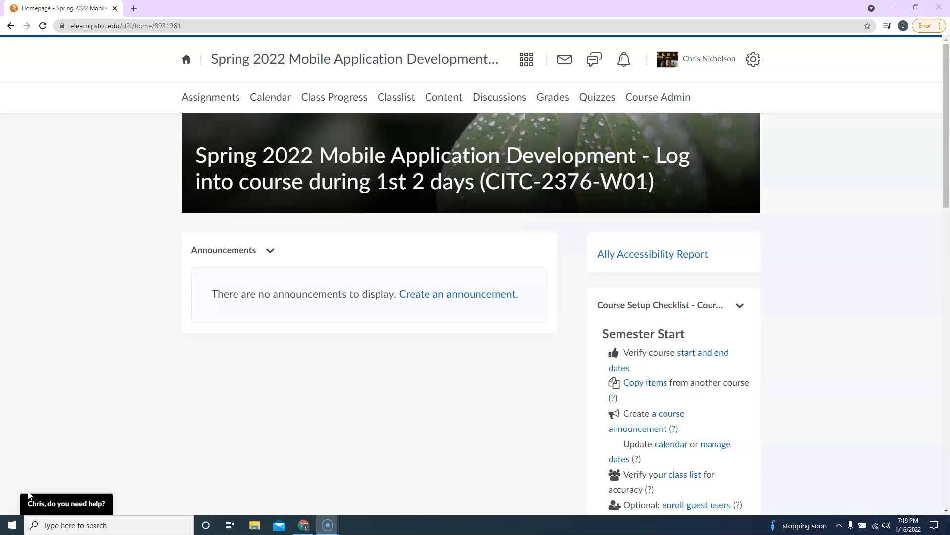
Step: Open the Assignment 01 page through the Module 01 Checklist in the course content
click(435, 102)
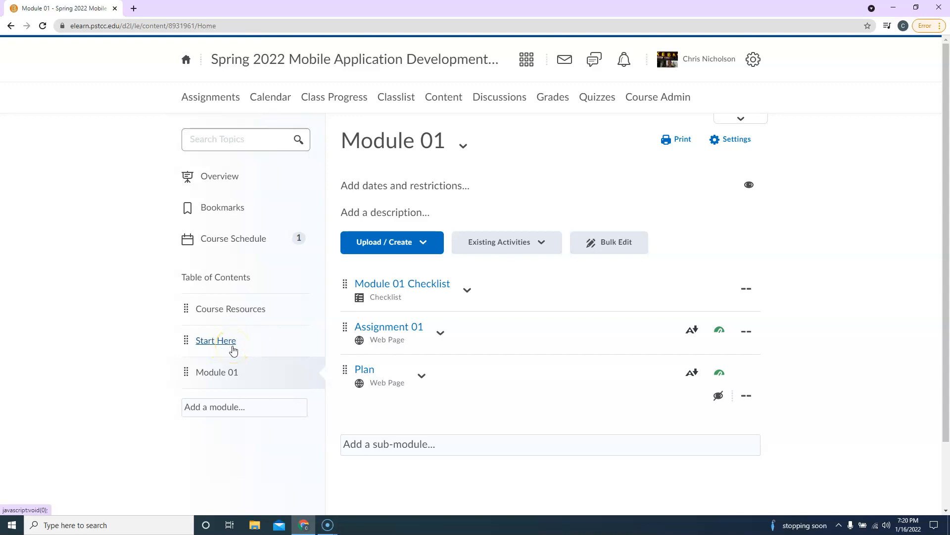
click(264, 310)
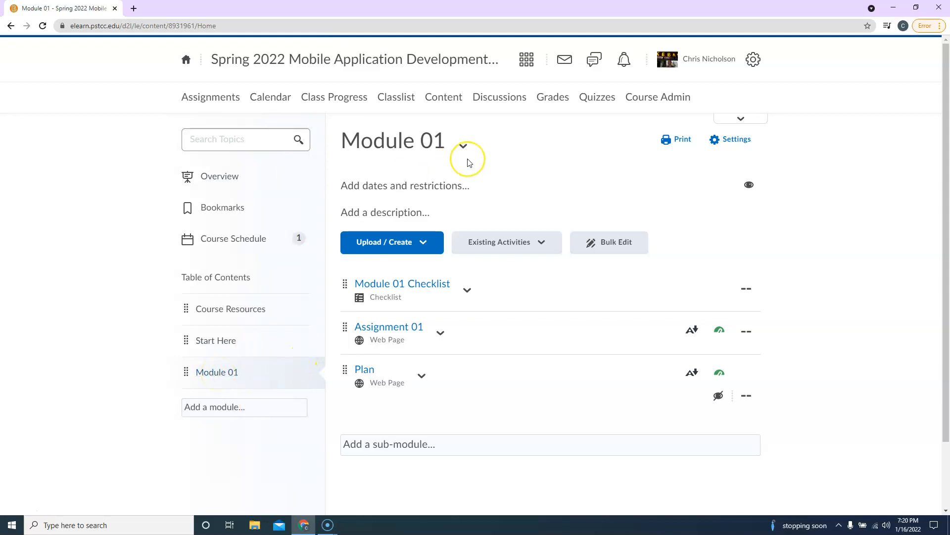
click(427, 284)
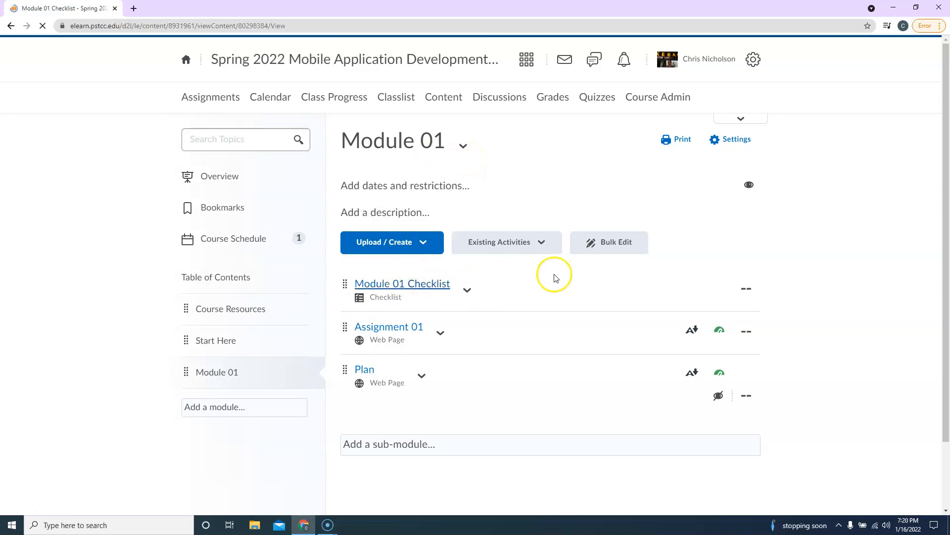
scroll(551, 274, down, 4)
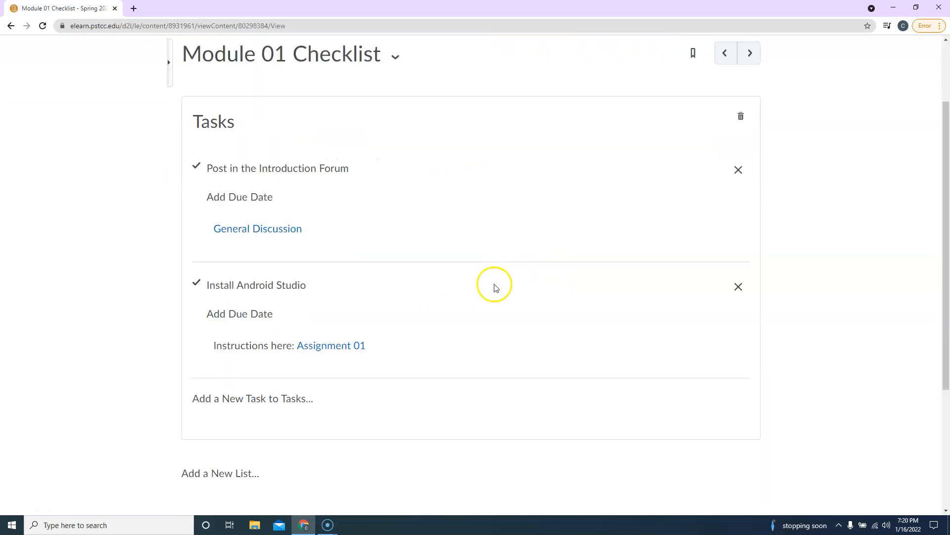
click(352, 246)
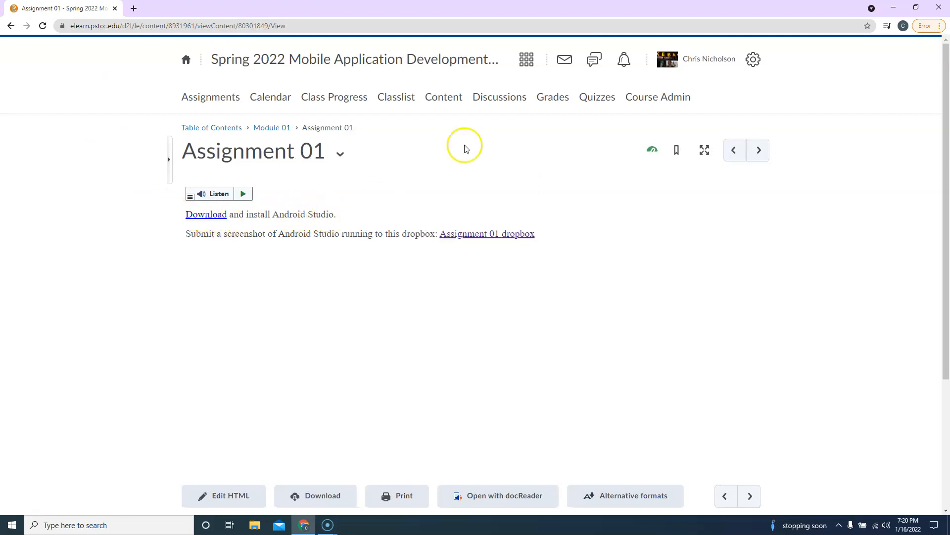
Step: Open the assignment's Android Studio download link in a new window and check the version and file size on offer
right_click(212, 220)
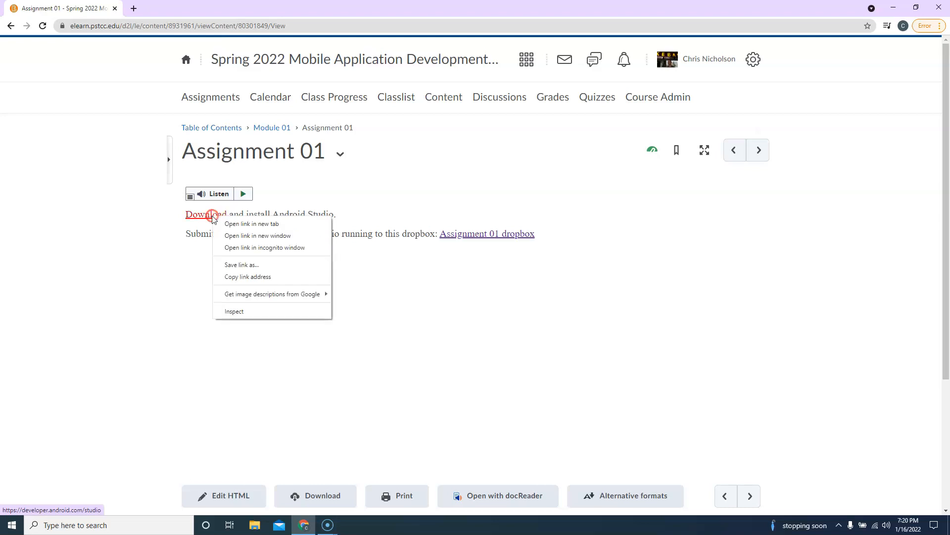
click(252, 236)
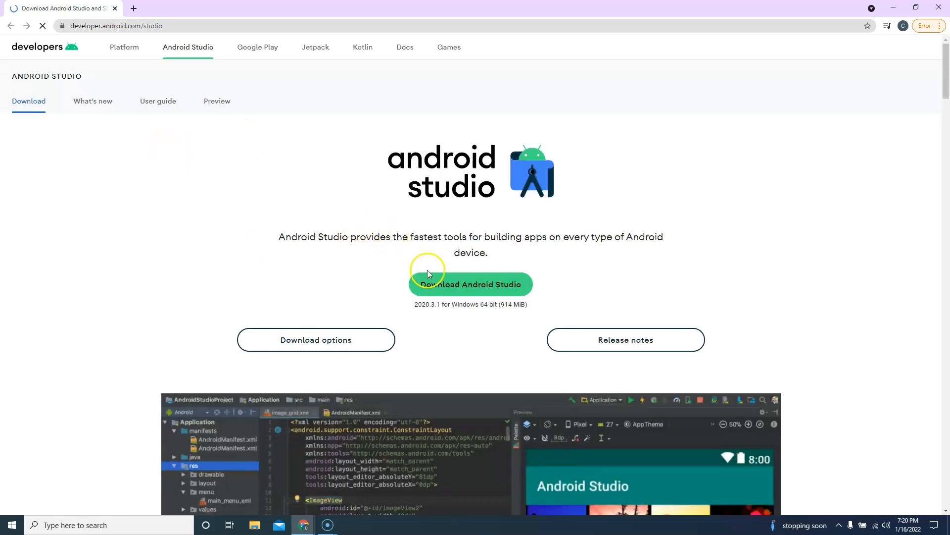
scroll(467, 231, down, 2)
scroll(335, 233, up, 2)
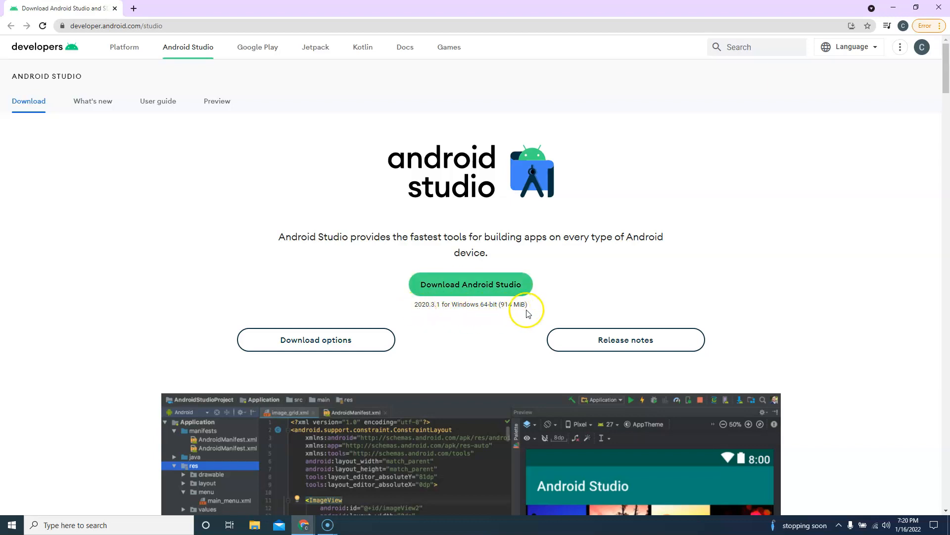
drag(411, 303, 576, 307)
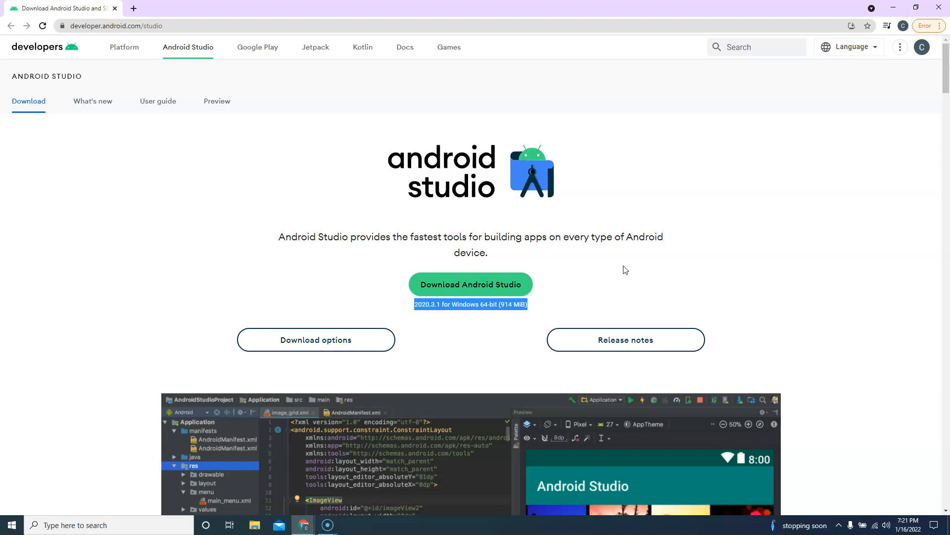
click(579, 278)
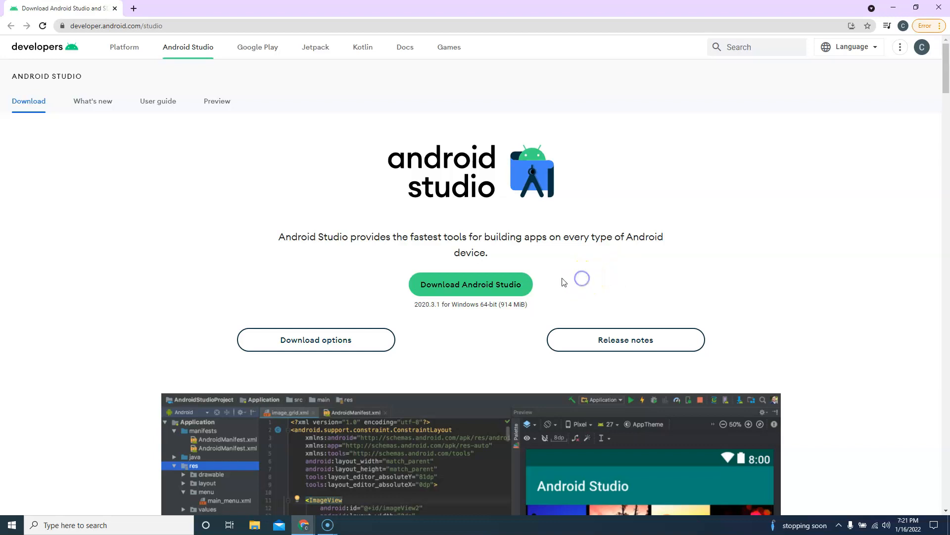
Step: Agree to the terms and conditions and download Android Studio 2020.3.1 for Windows
click(470, 287)
scroll(556, 361, down, 20)
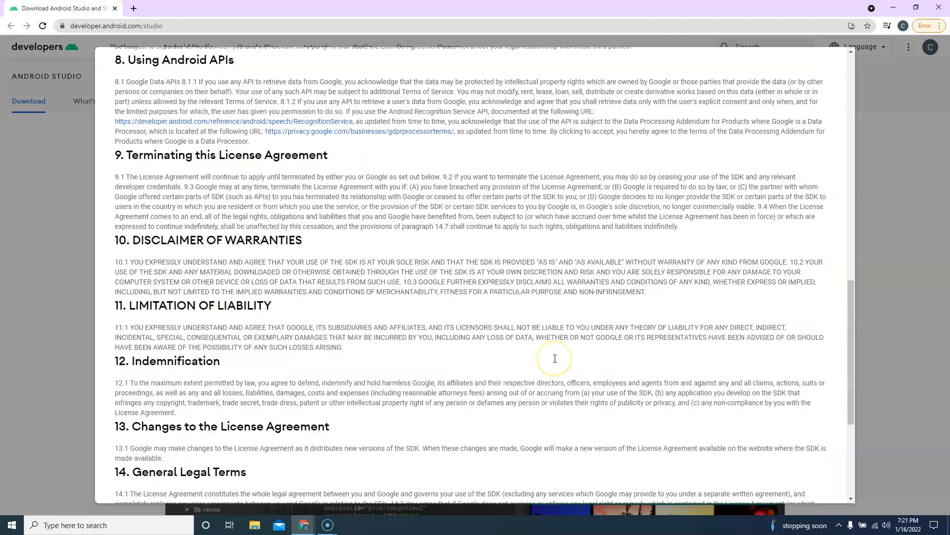
click(120, 416)
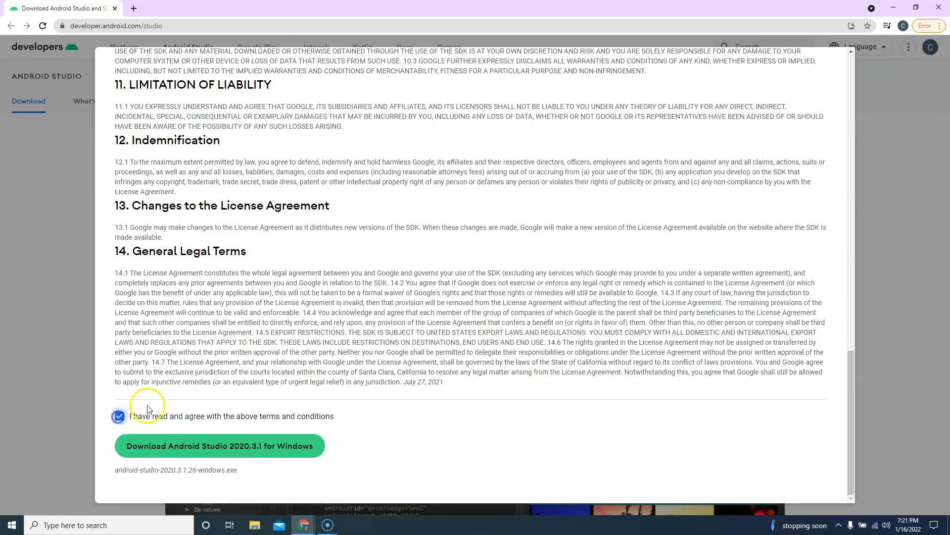
click(300, 433)
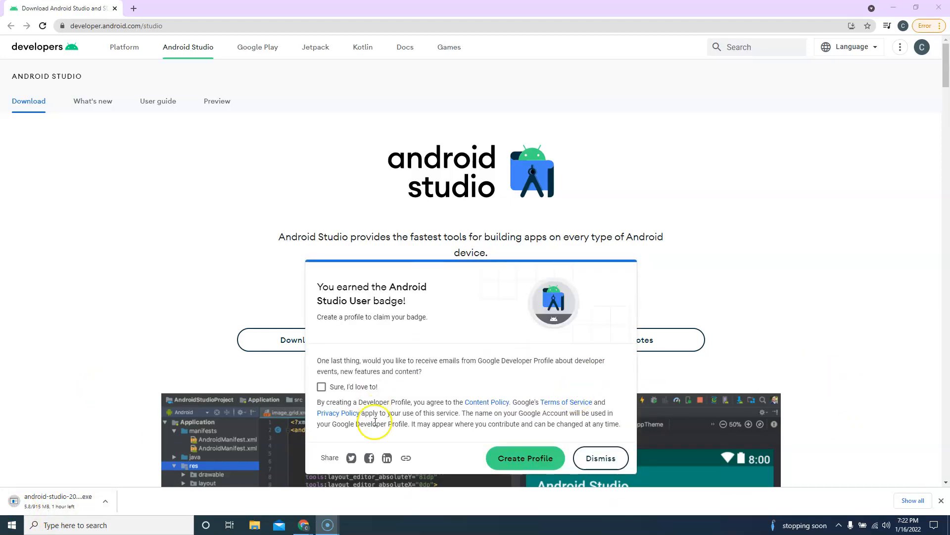
Step: Create a developer profile with email updates enabled to claim the Android Studio User badge, and view the profile
click(322, 387)
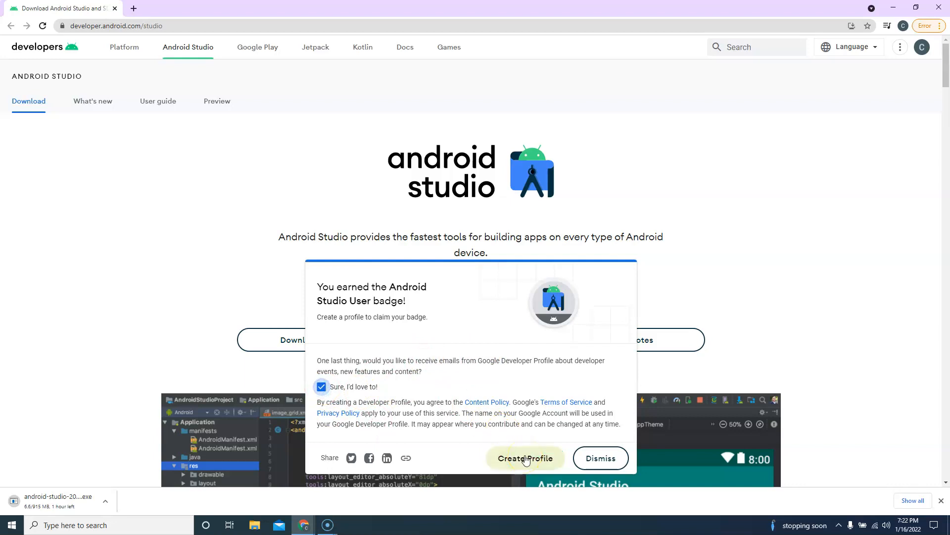
click(526, 458)
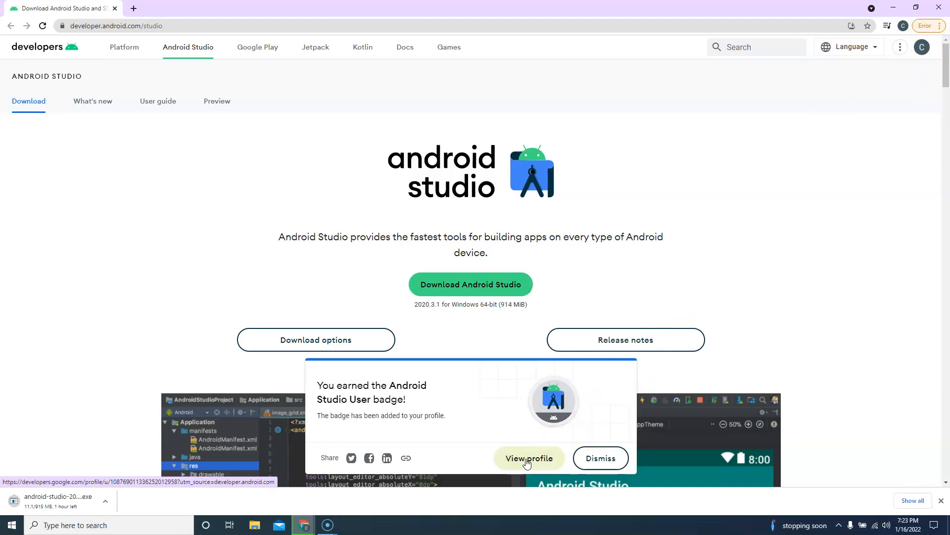
click(527, 461)
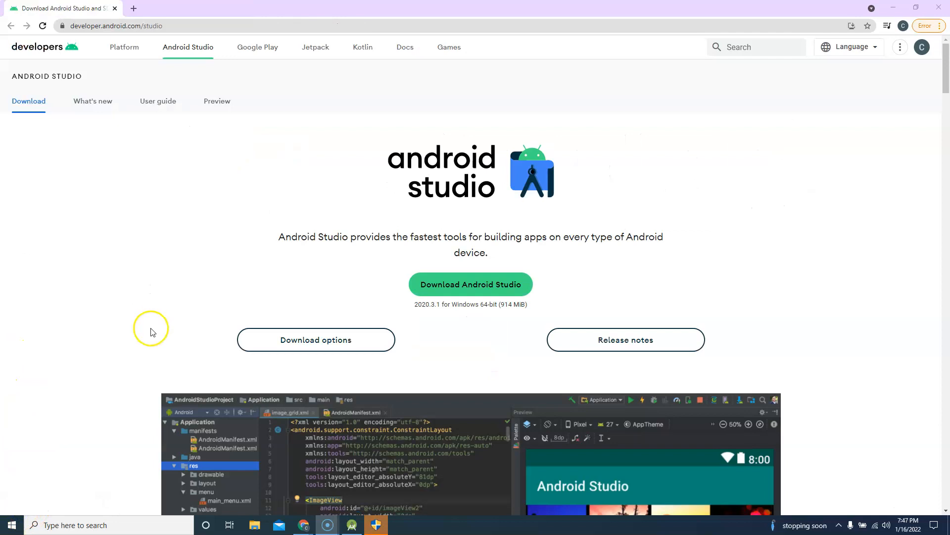
Step: Run the android-studio-2020.3.1.26-windows installer from the Downloads folder and allow it to make changes
scroll(132, 379, down, 5)
scroll(132, 379, up, 5)
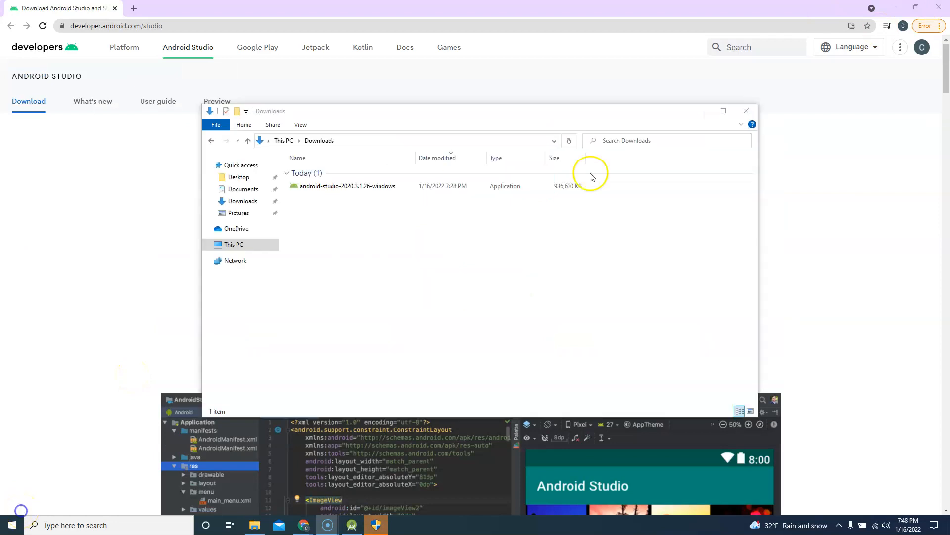
double_click(354, 187)
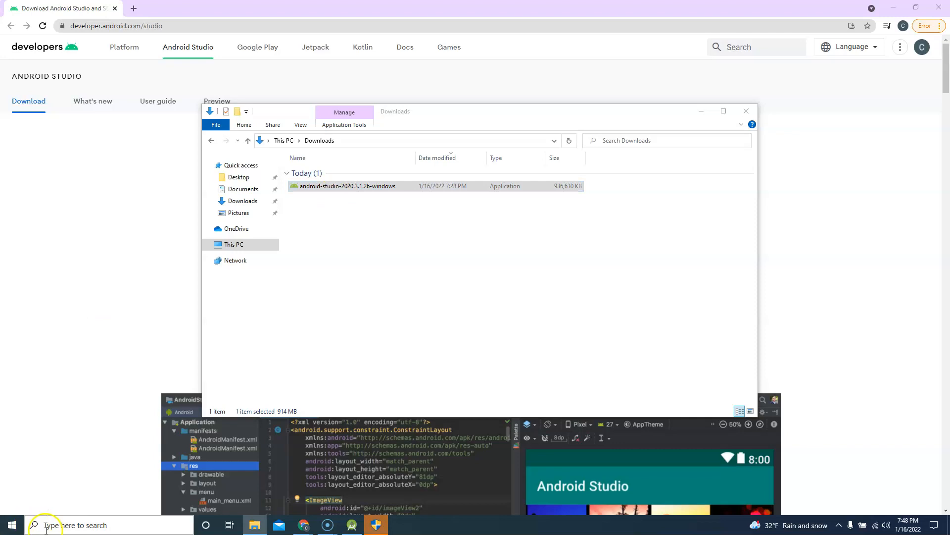
double_click(332, 186)
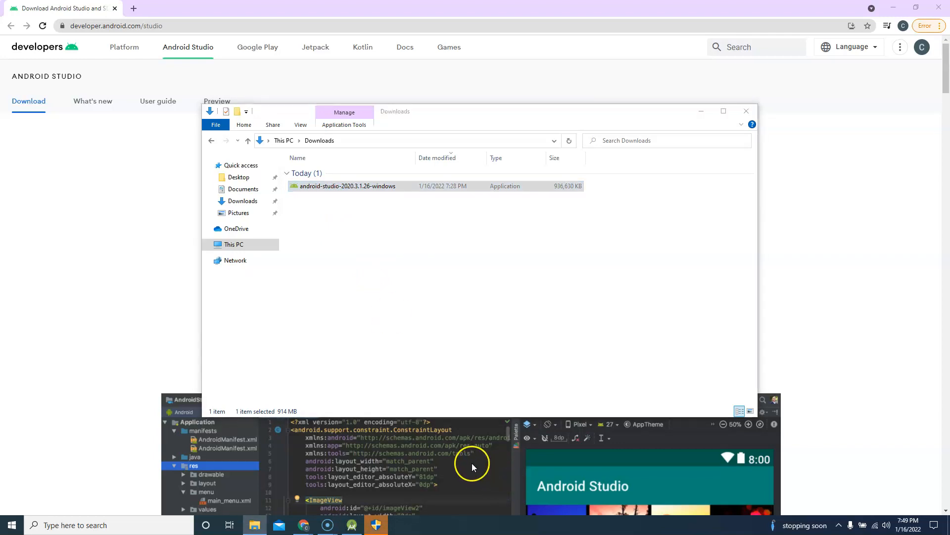
click(375, 527)
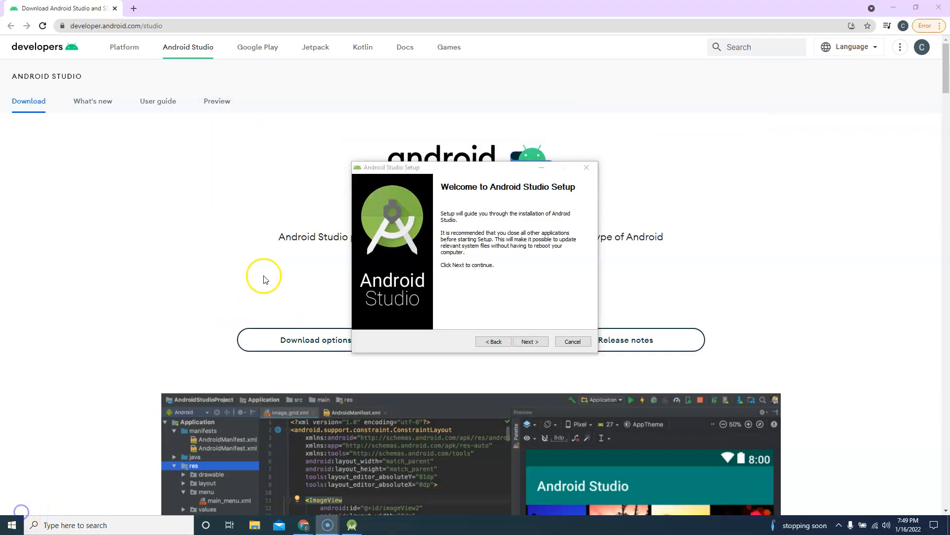
Step: Minimize the browser windows and advance the setup with the Android Studio and Android Virtual Device components selected
click(893, 7)
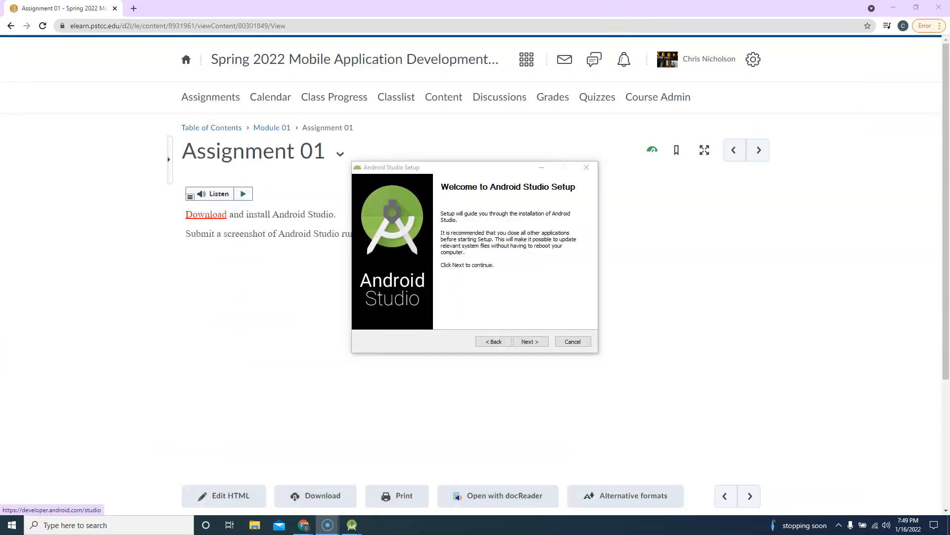
click(896, 5)
click(537, 342)
click(536, 341)
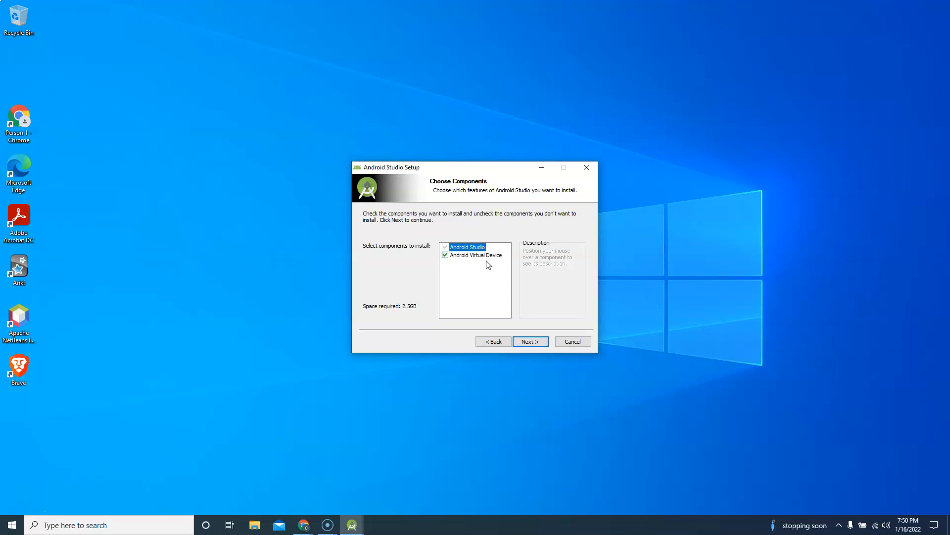
click(485, 293)
mouse_move(491, 262)
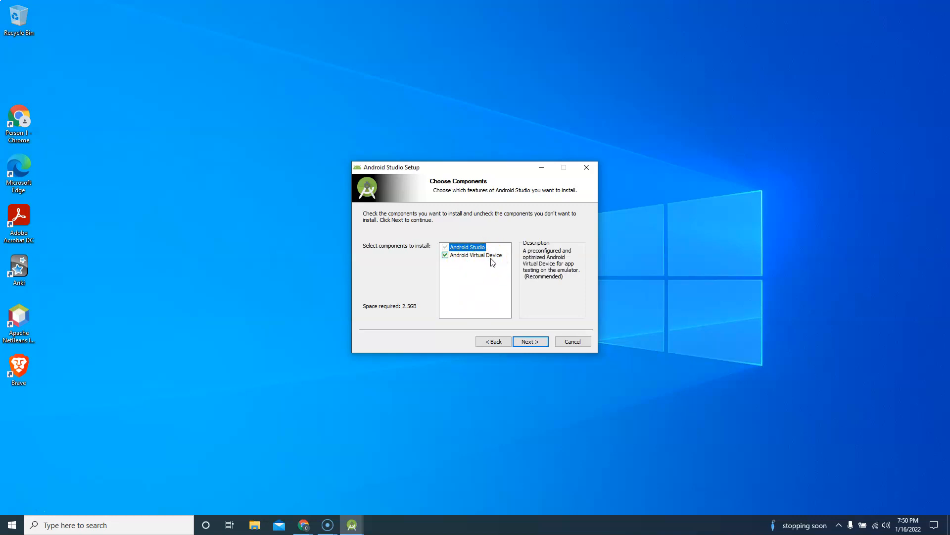
click(530, 342)
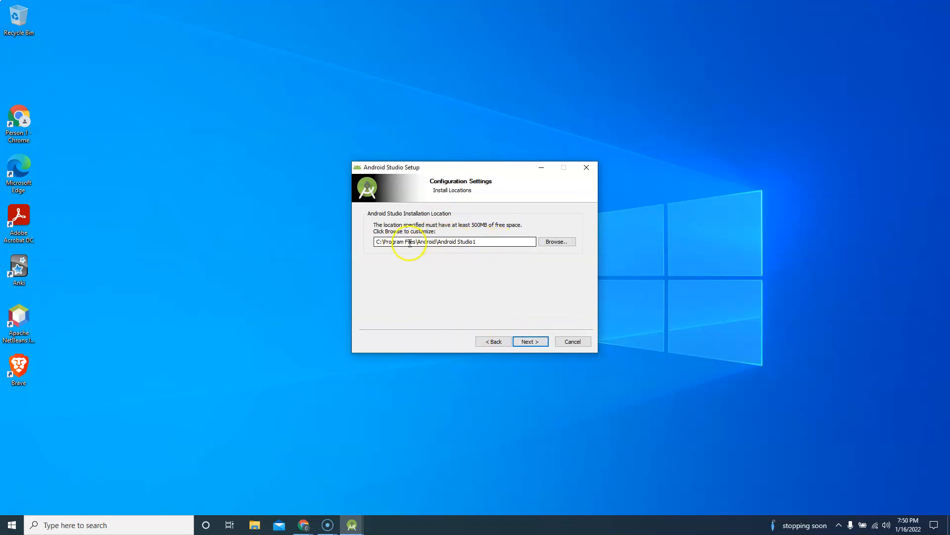
Step: Install Android Studio to C:\Program Files\Android\Android Studio1, using the Android Studio Start Menu folder
click(481, 240)
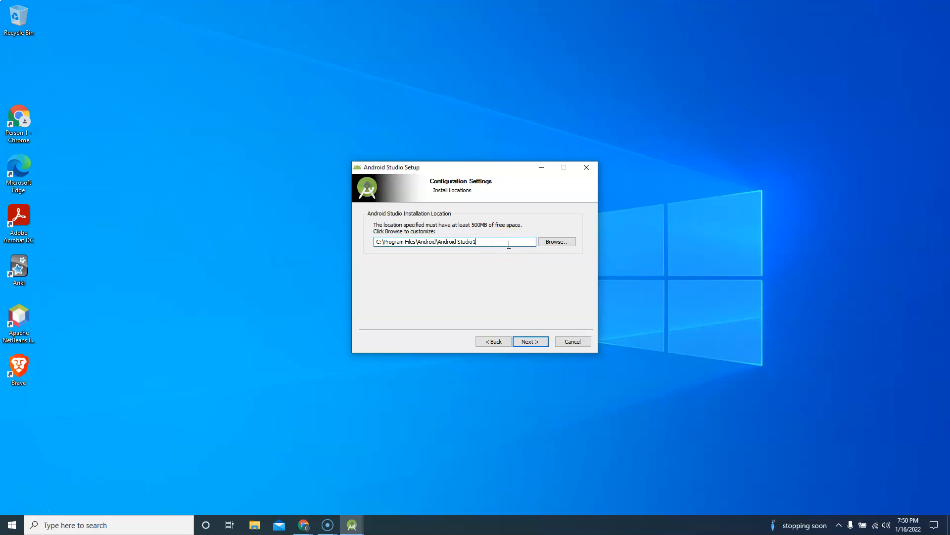
click(530, 341)
text(1)
click(530, 341)
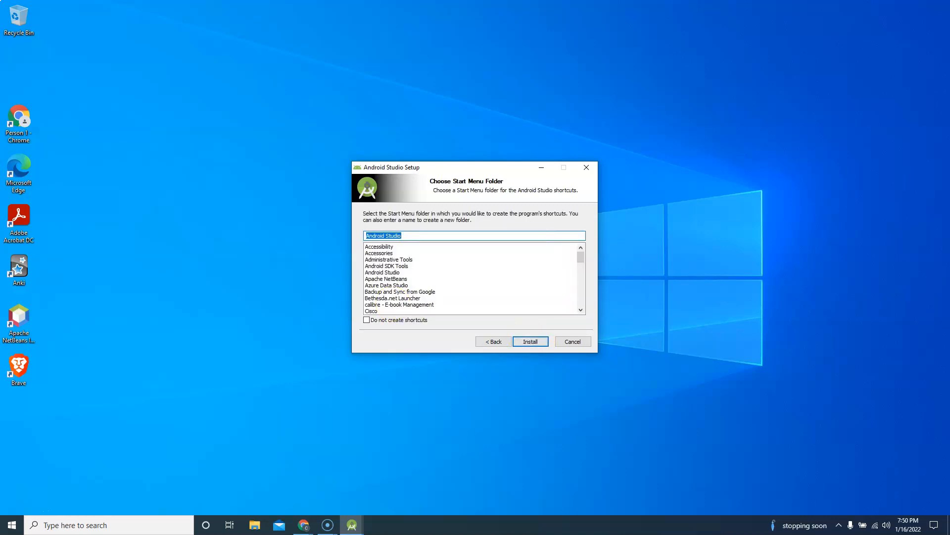
click(530, 342)
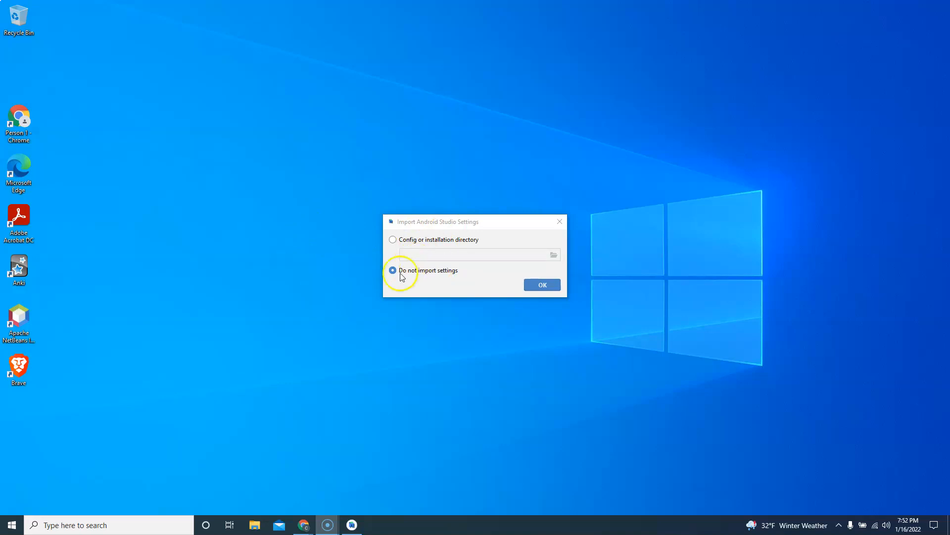
Step: Start Android Studio without importing settings or sending usage statistics, and update the Kotlin plugin with a restart
click(537, 285)
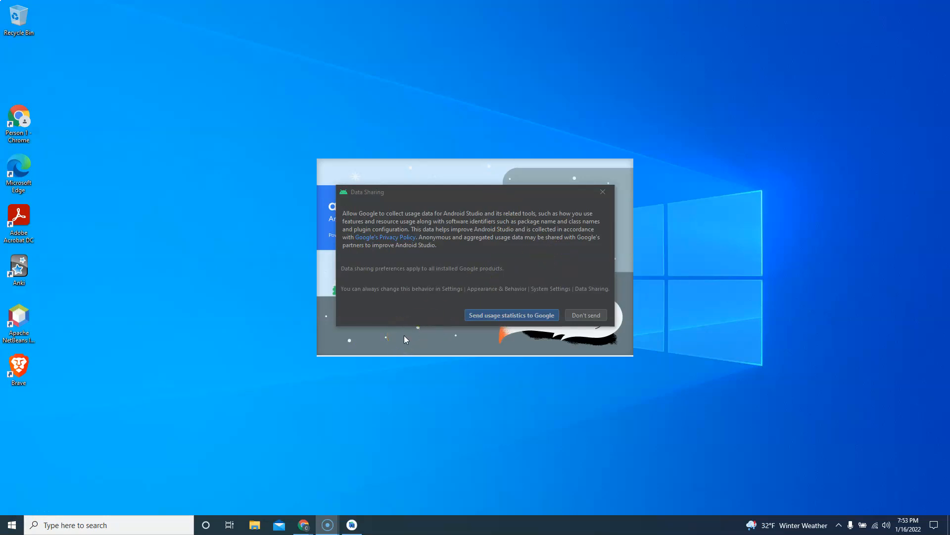
click(586, 316)
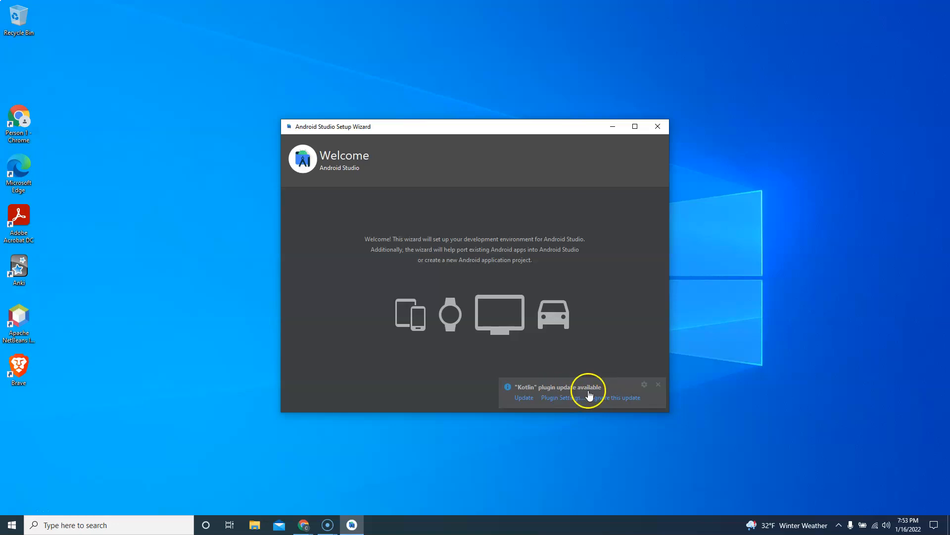
click(525, 398)
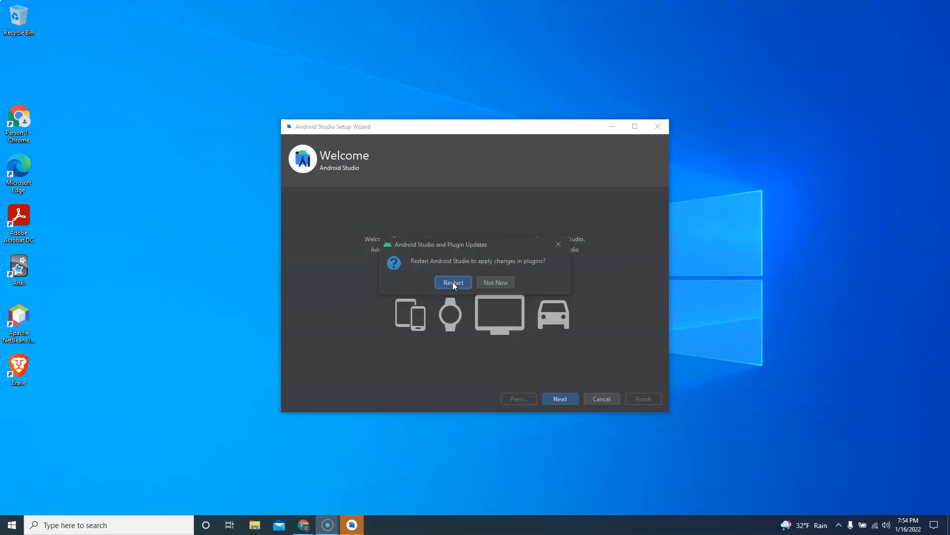
click(453, 283)
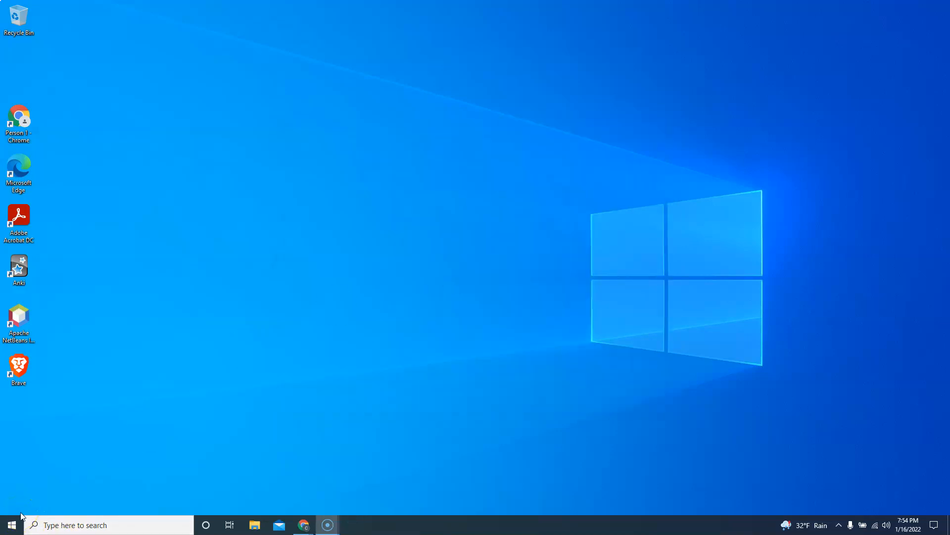
Step: Complete the setup wizard with the Standard install type and Darcula theme, and start downloading the SDK components
click(569, 401)
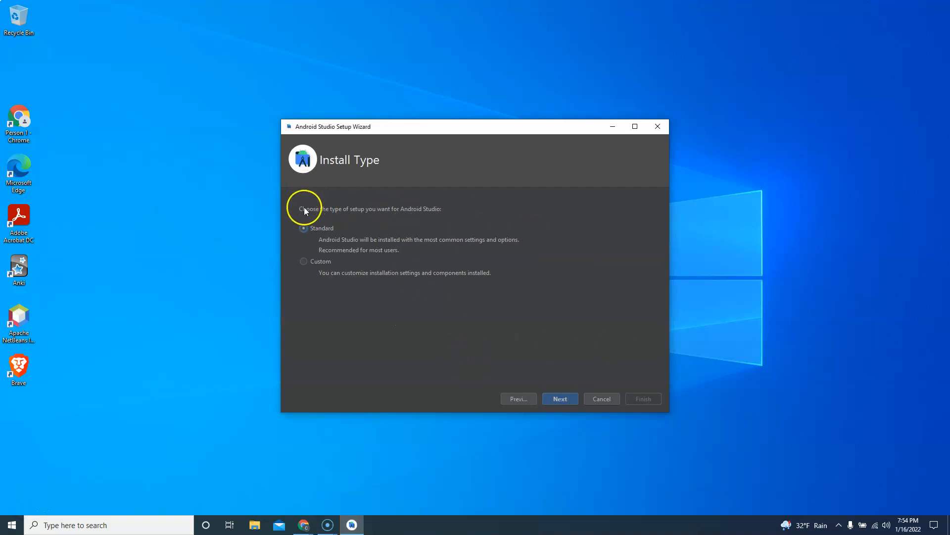
click(558, 400)
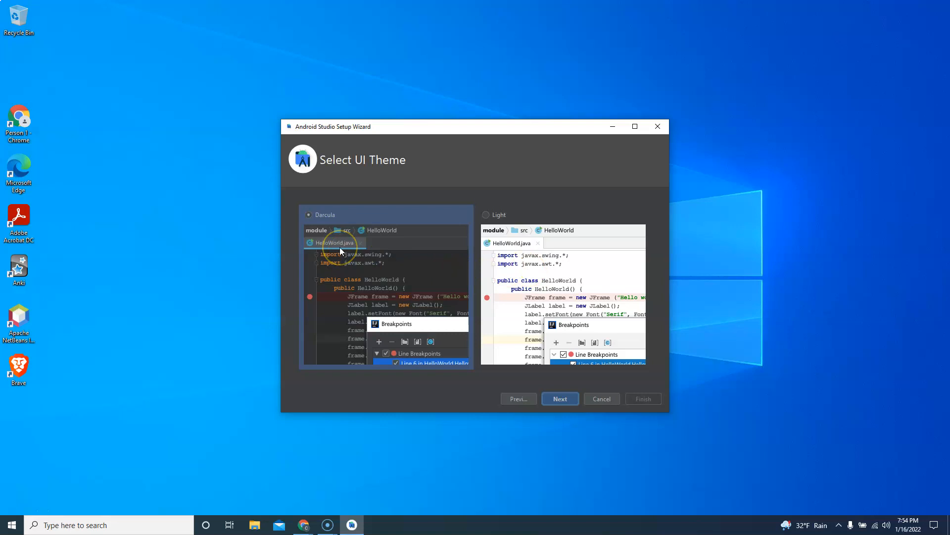
click(551, 404)
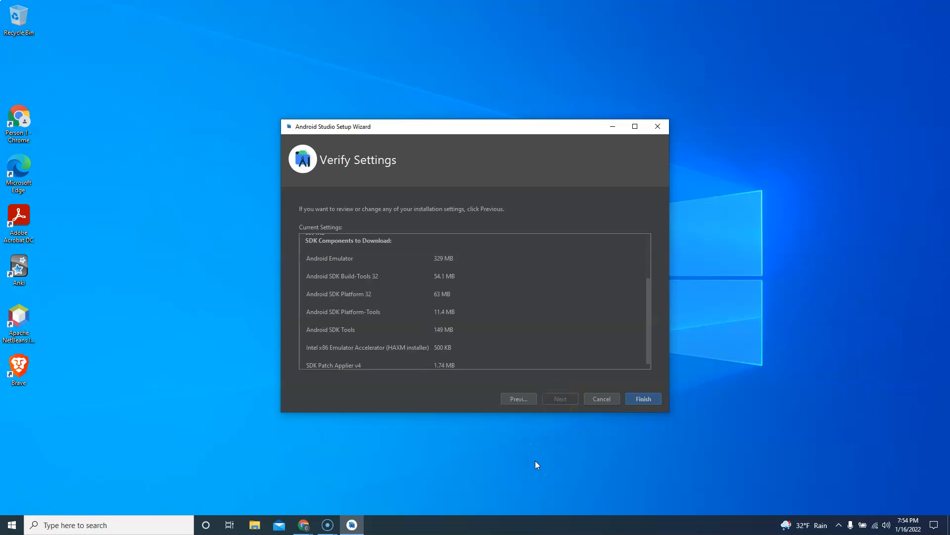
scroll(520, 321, up, 3)
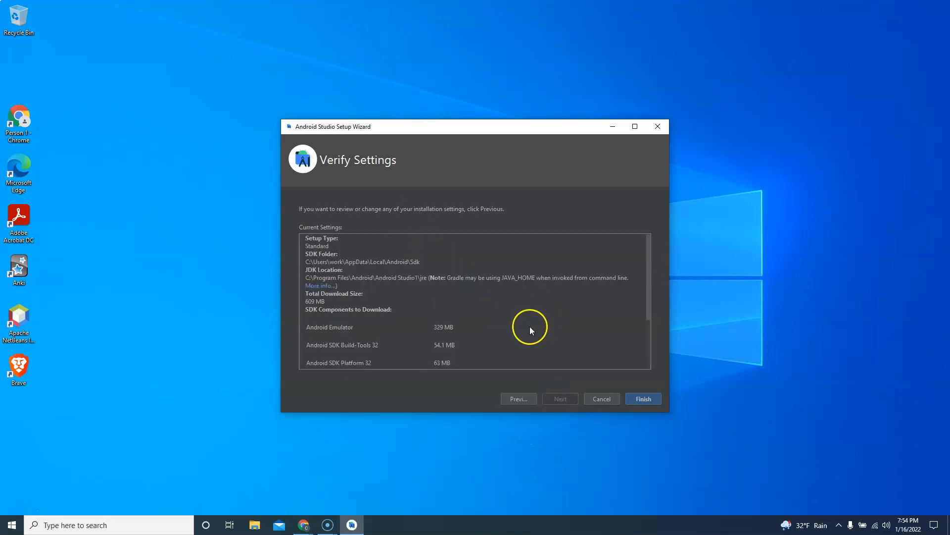
click(644, 399)
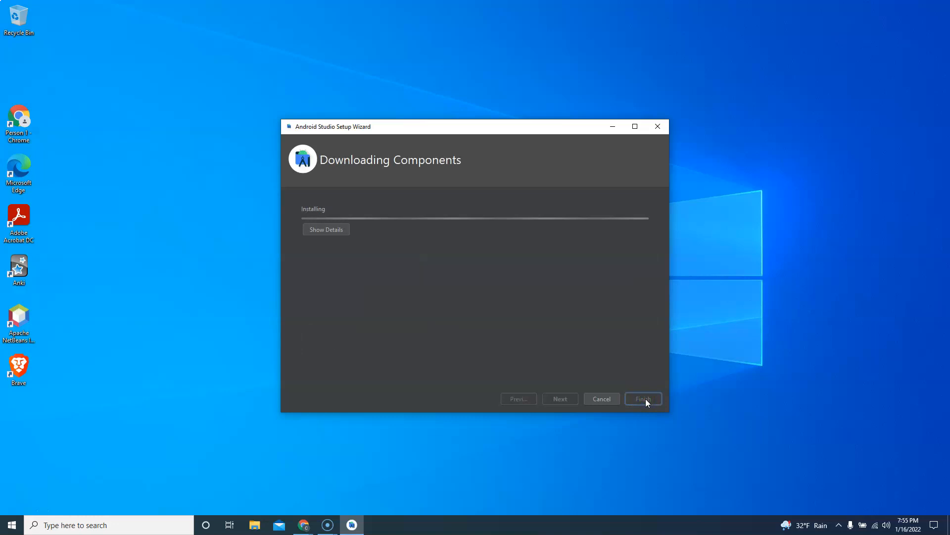